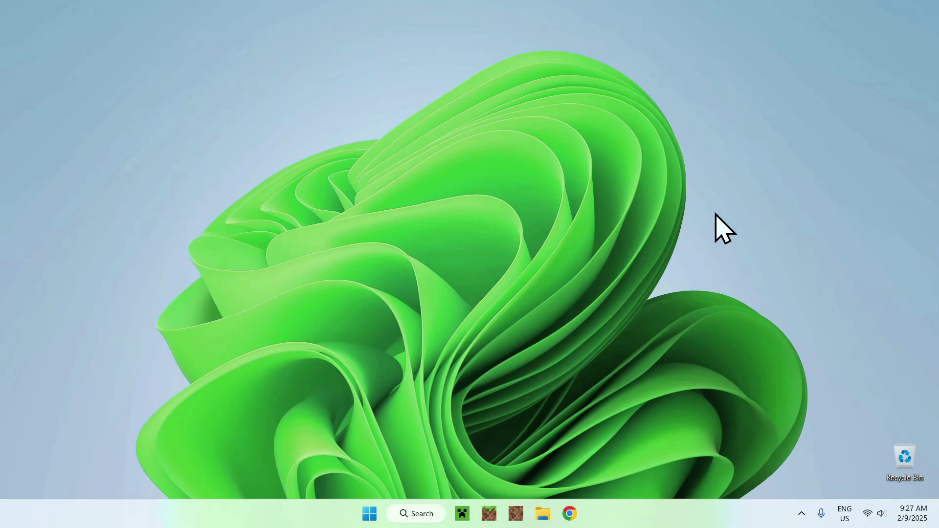
Search Google for 'BadLion' in Chrome, open badlion.net and accept all cookies.
{"action": "left_click", "coordinate": [570, 513]}
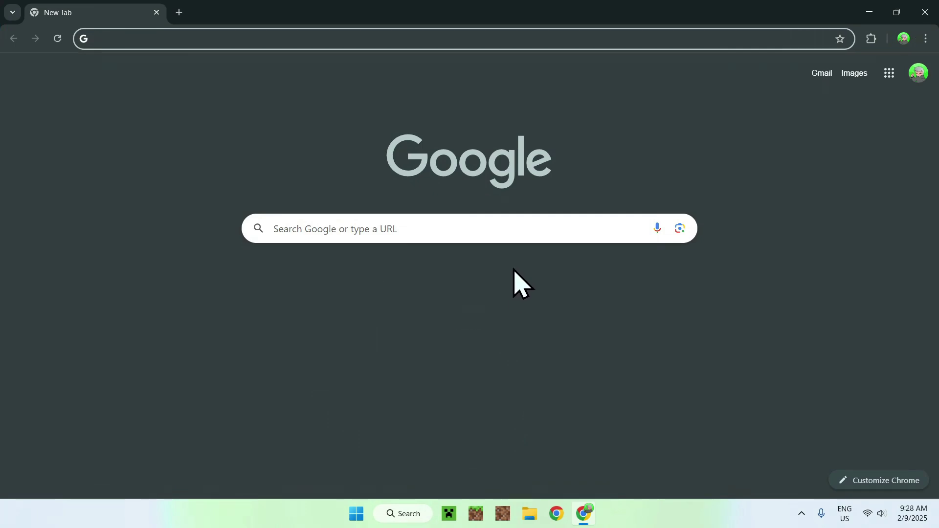
{"action": "left_click", "coordinate": [478, 228]}
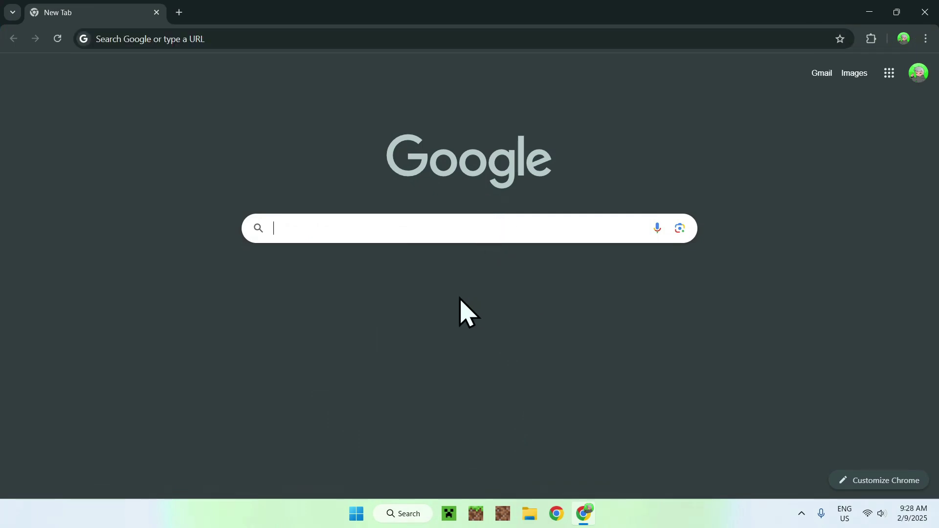
{"action": "type", "text": "BadLion"}
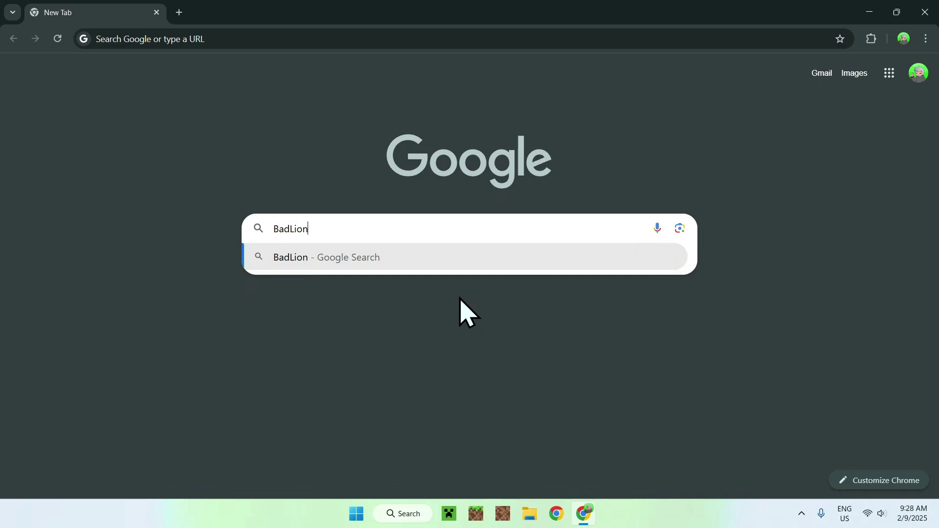
{"action": "key", "text": "Return"}
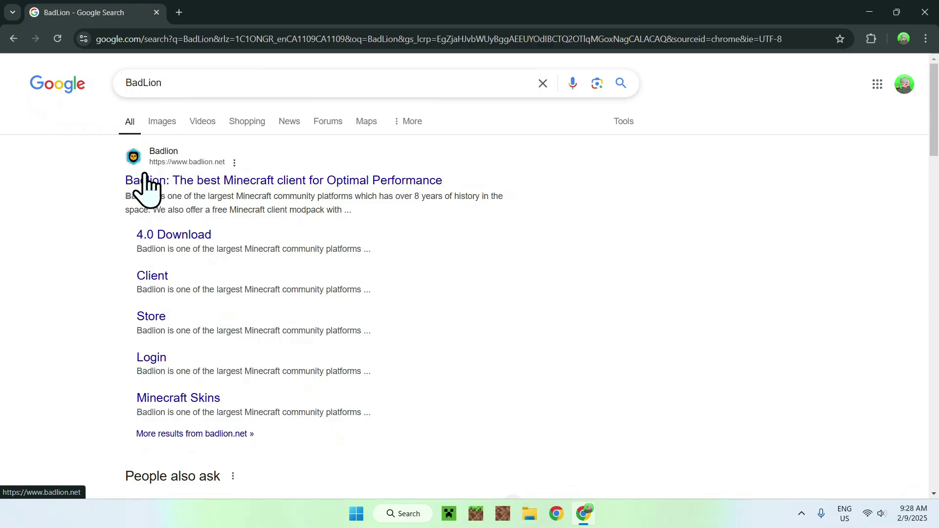
{"action": "left_click", "coordinate": [179, 182]}
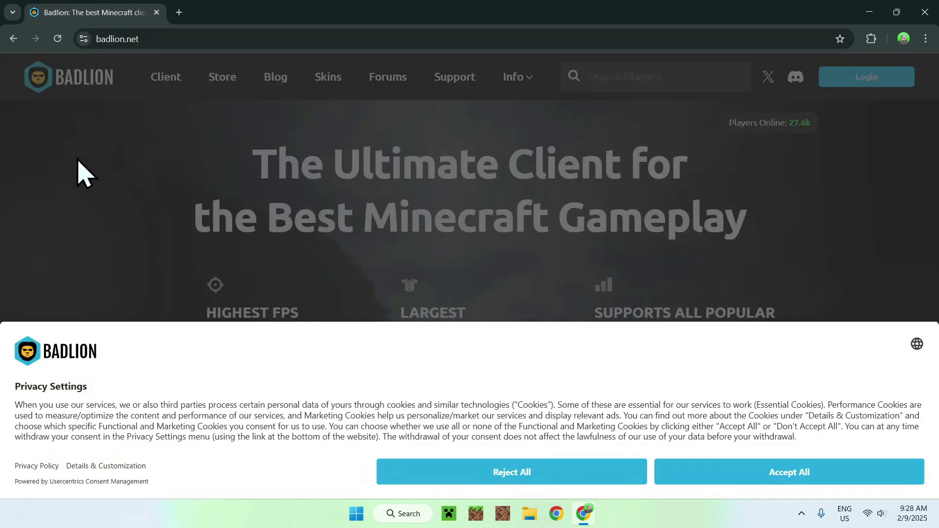
{"action": "left_click", "coordinate": [797, 478]}
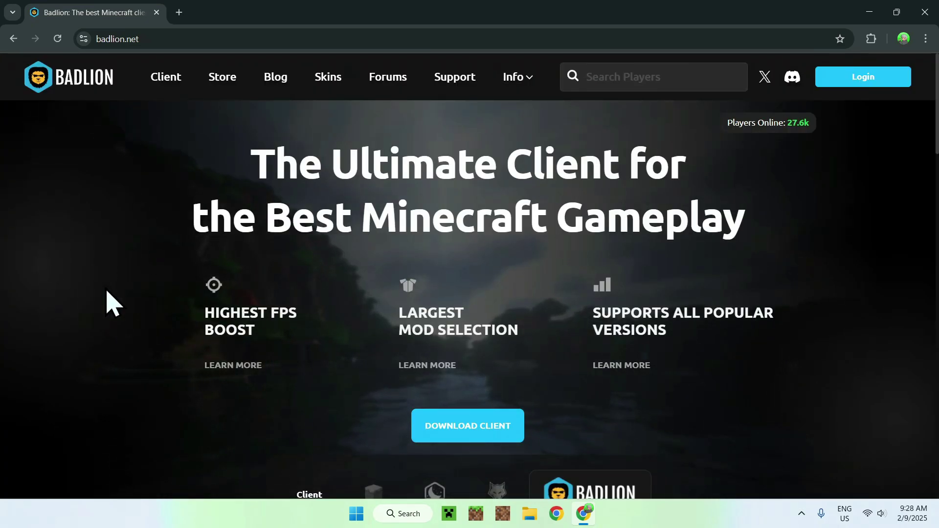
{"action": "scroll", "coordinate": [81, 245], "scroll_direction": "down", "scroll_amount": 2}
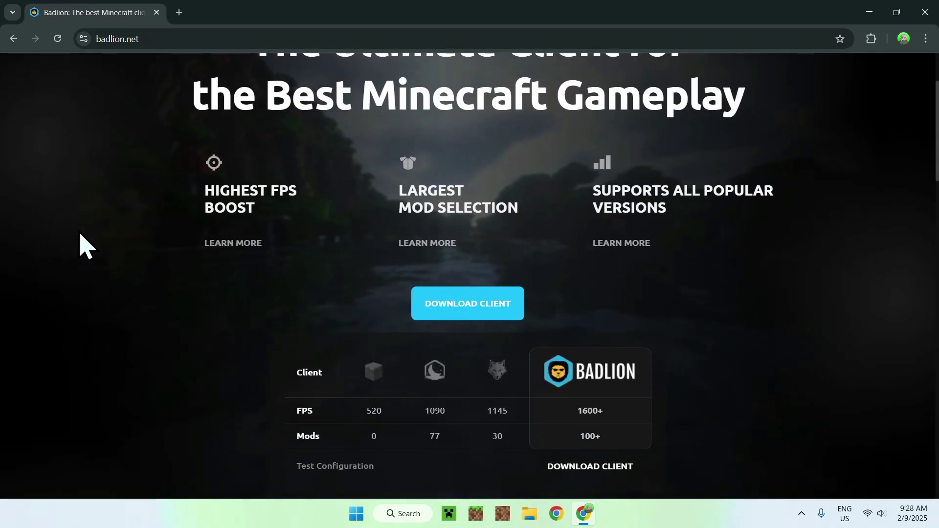
{"action": "scroll", "coordinate": [81, 244], "scroll_direction": "up", "scroll_amount": 2}
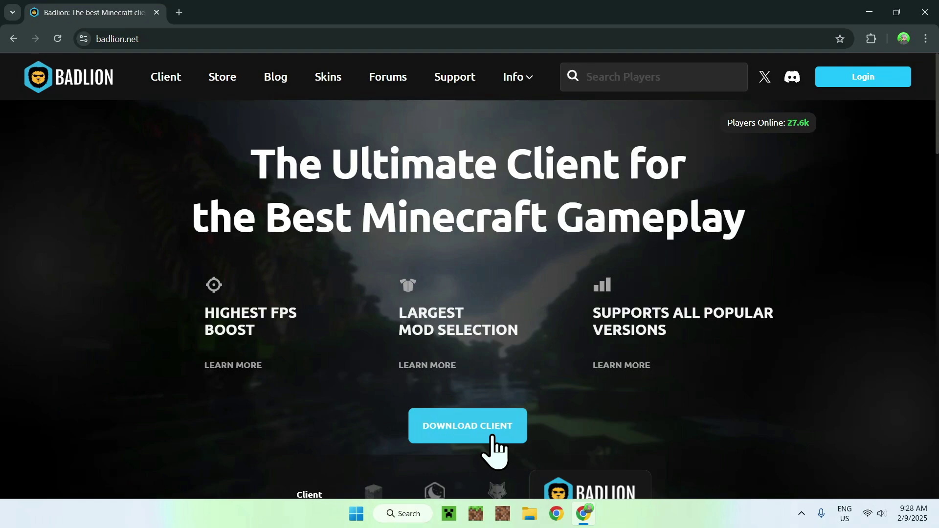
Download Badlion Client Setup 4.5.1.exe (139 MB), confirm it shows Done, and close Chrome.
{"action": "left_click", "coordinate": [463, 437]}
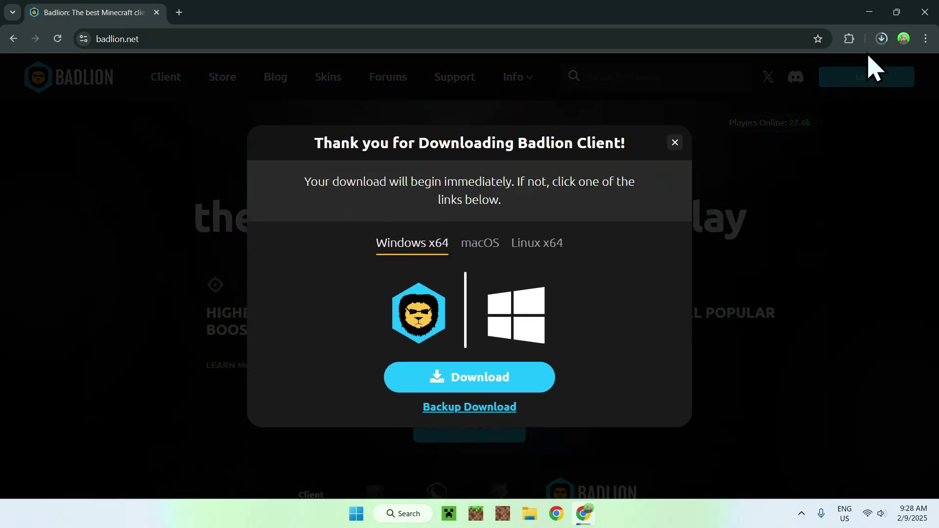
{"action": "left_click", "coordinate": [881, 40]}
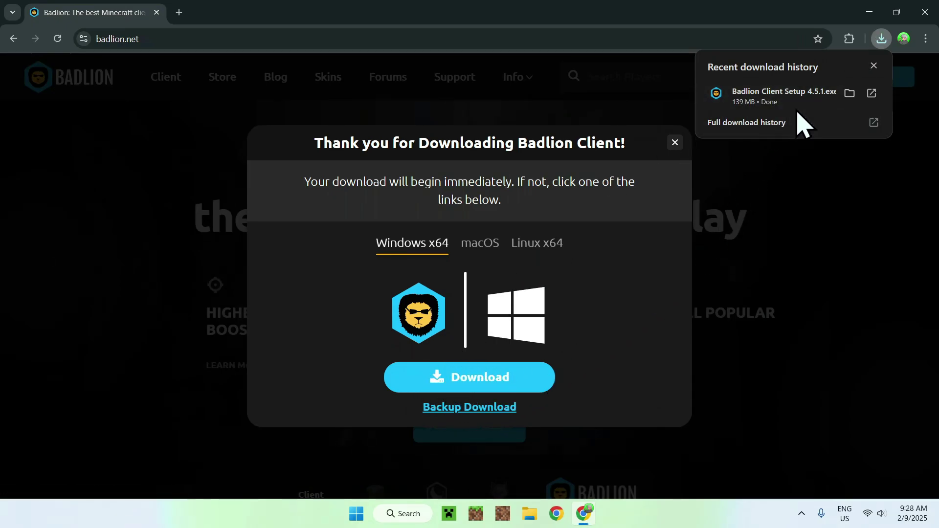
{"action": "left_click", "coordinate": [924, 12]}
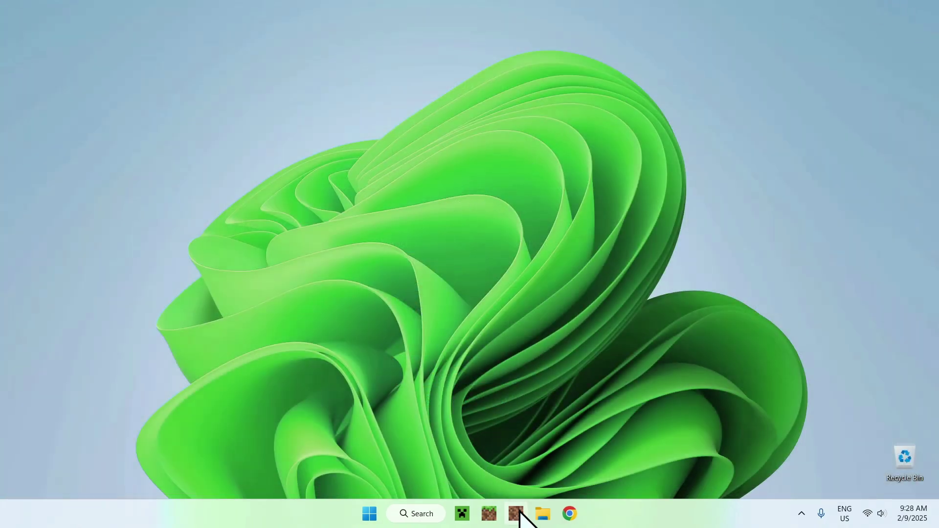
Show the Downloads folder in File Explorer with Badlion Client Setup 4.5.1.exe.
{"action": "left_click", "coordinate": [543, 514]}
{"action": "left_click", "coordinate": [52, 173]}
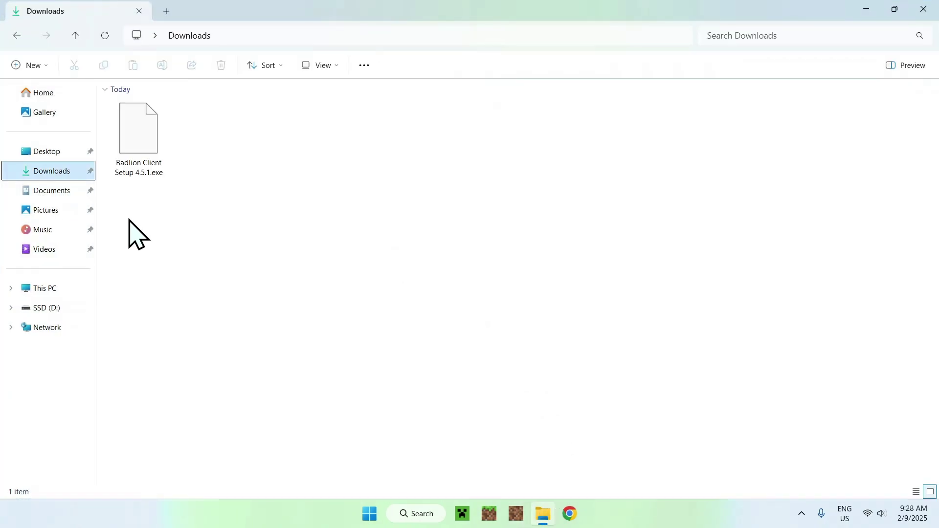
{"action": "left_click_drag", "start_coordinate": [114, 197], "coordinate": [121, 245]}
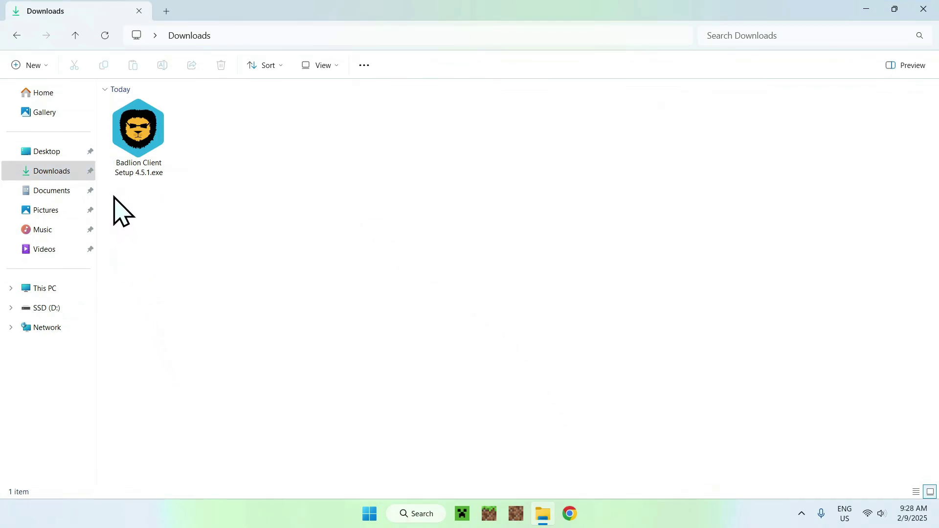
{"action": "left_click_drag", "start_coordinate": [114, 197], "coordinate": [164, 204]}
Install Badlion Client 'Only for me' in the default folder, launching it on finish.
{"action": "double_click", "coordinate": [145, 149]}
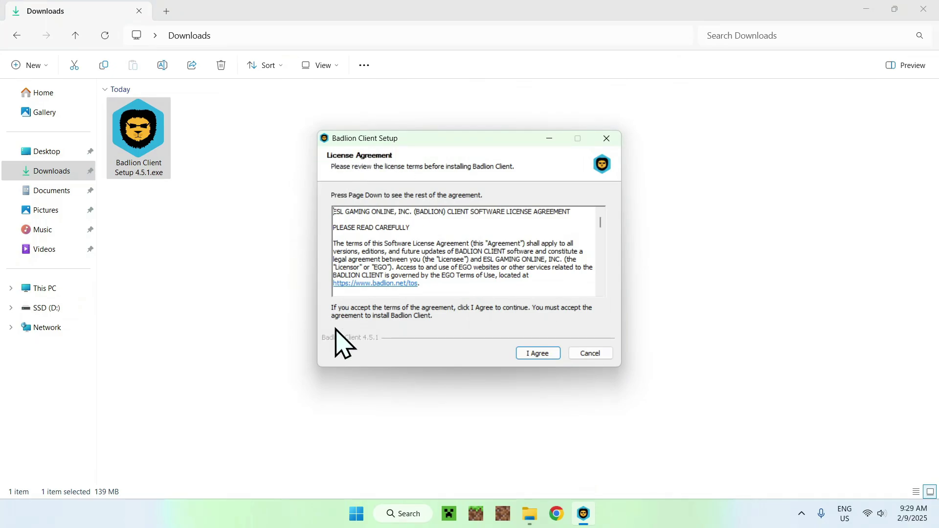
{"action": "left_click", "coordinate": [536, 354]}
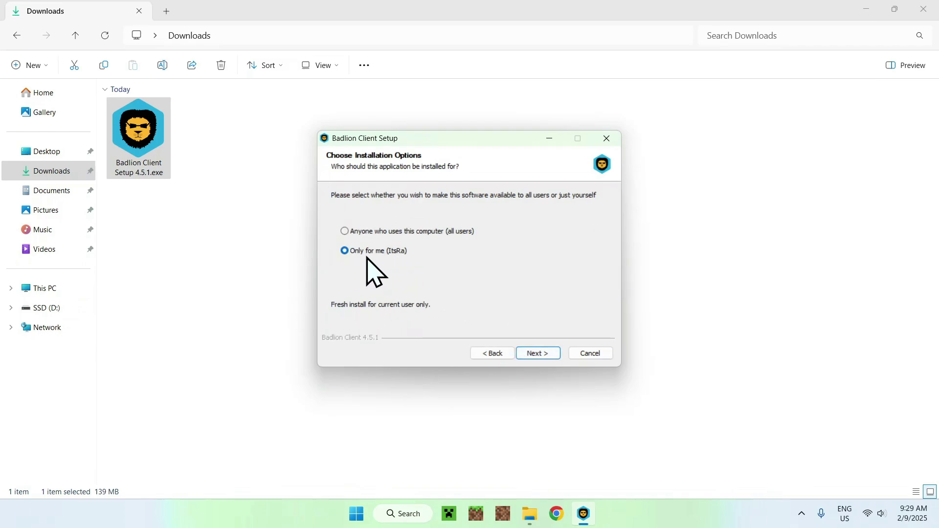
{"action": "left_click", "coordinate": [538, 353]}
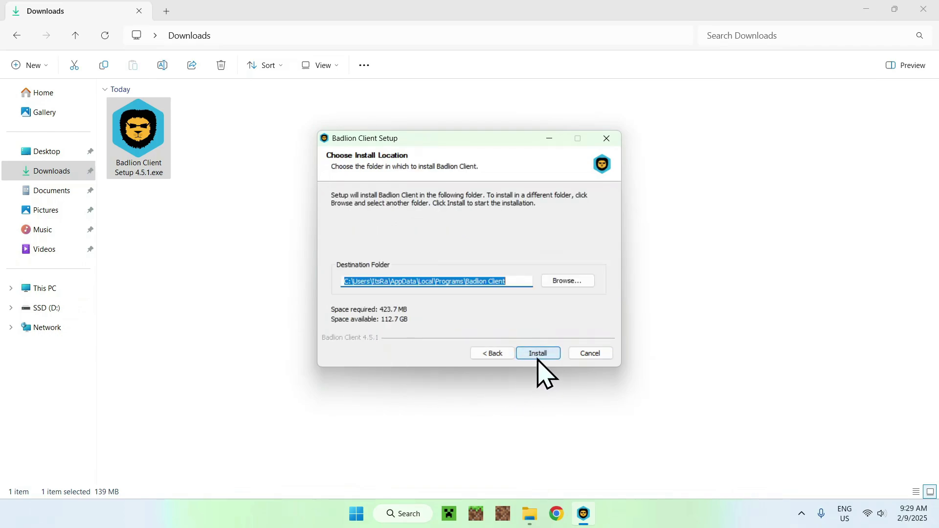
{"action": "left_click", "coordinate": [539, 356]}
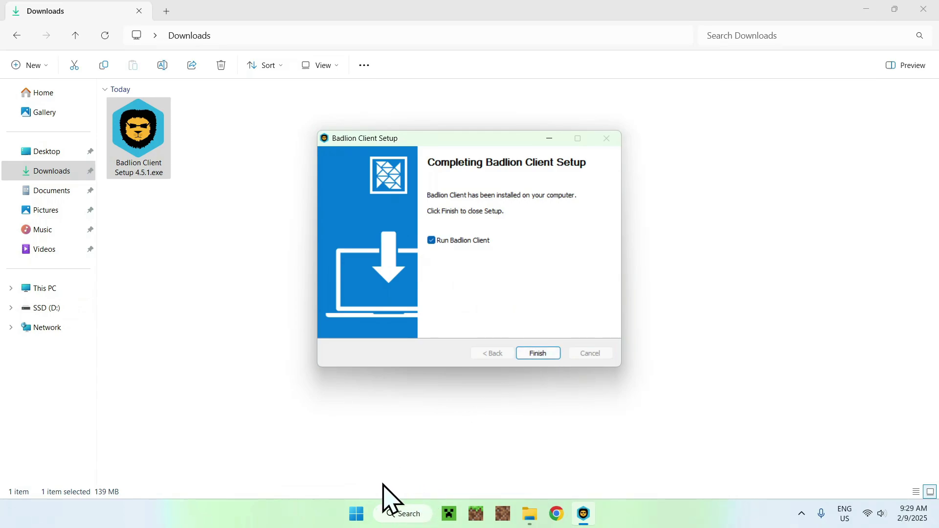
{"action": "left_click", "coordinate": [539, 358]}
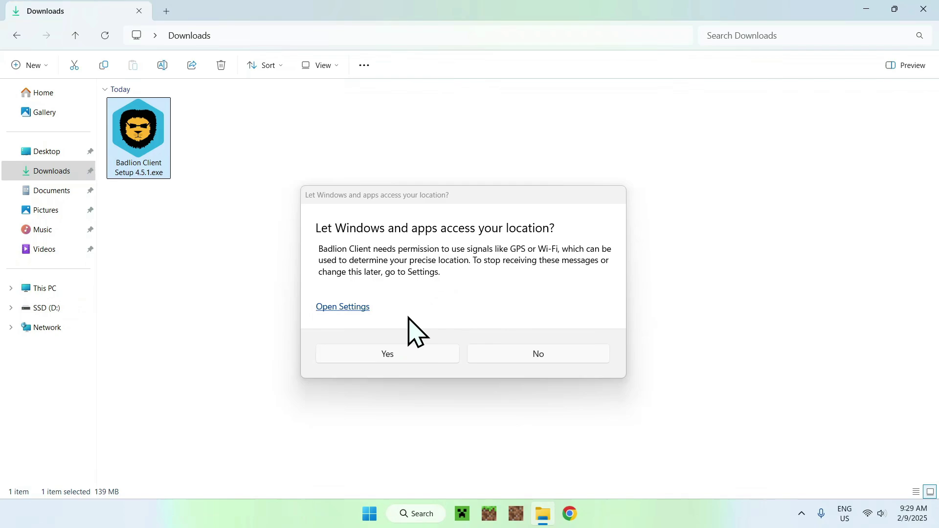
Answer No to the Windows location-access prompt for Badlion Client.
{"action": "left_click", "coordinate": [538, 356]}
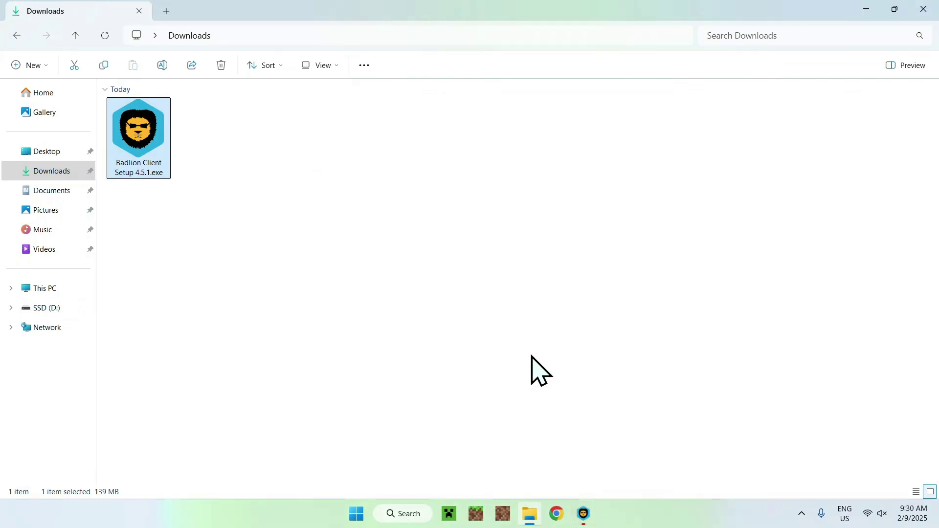
Recentre the Badlion launcher window and start 'Sign up / Login with Microsoft'.
{"action": "left_click", "coordinate": [584, 515]}
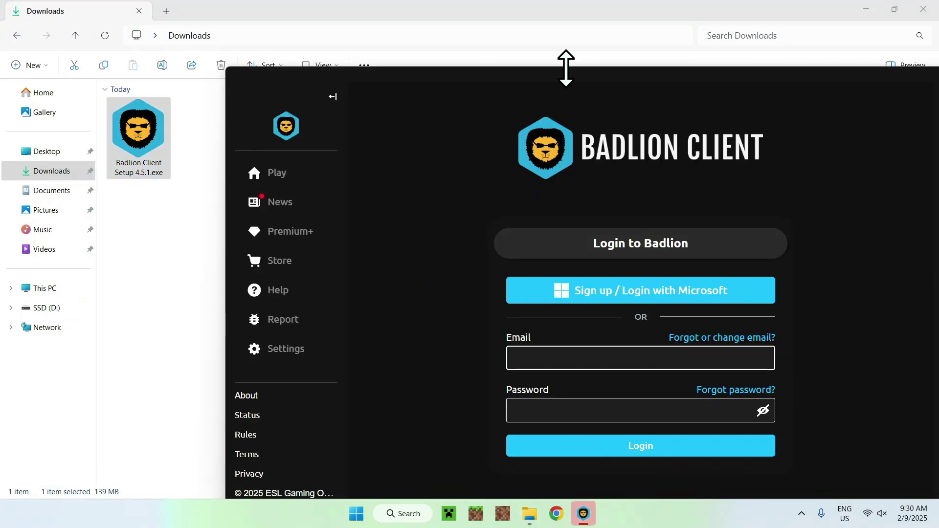
{"action": "left_click_drag", "start_coordinate": [567, 68], "coordinate": [435, 42]}
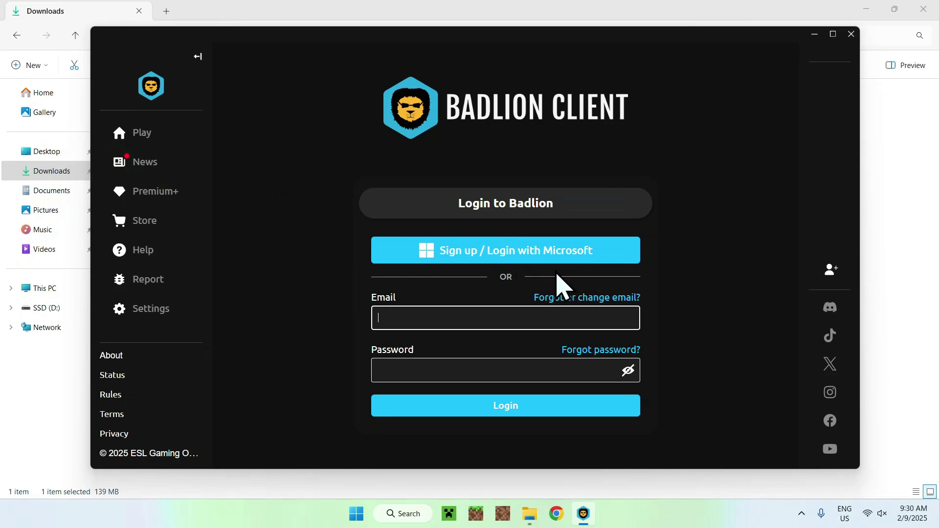
{"action": "left_click", "coordinate": [517, 250]}
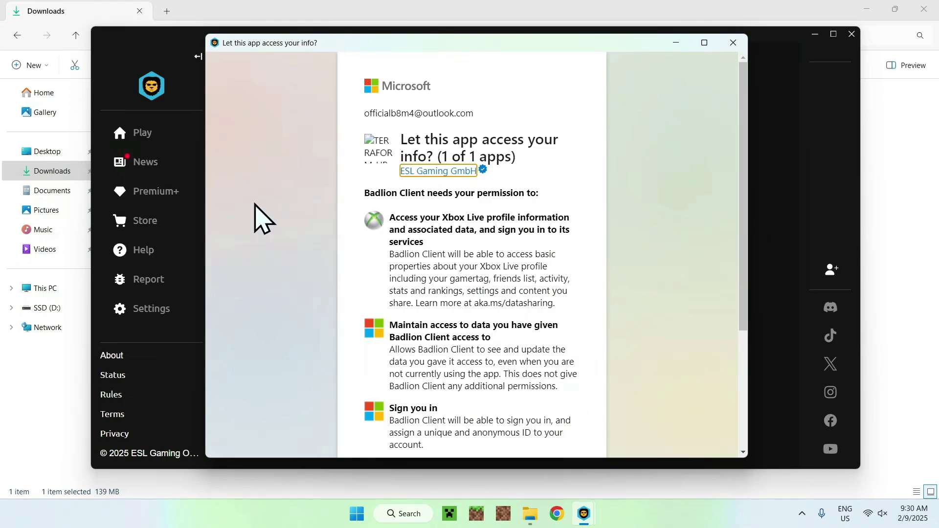
{"action": "scroll", "coordinate": [257, 217], "scroll_direction": "down", "scroll_amount": 3}
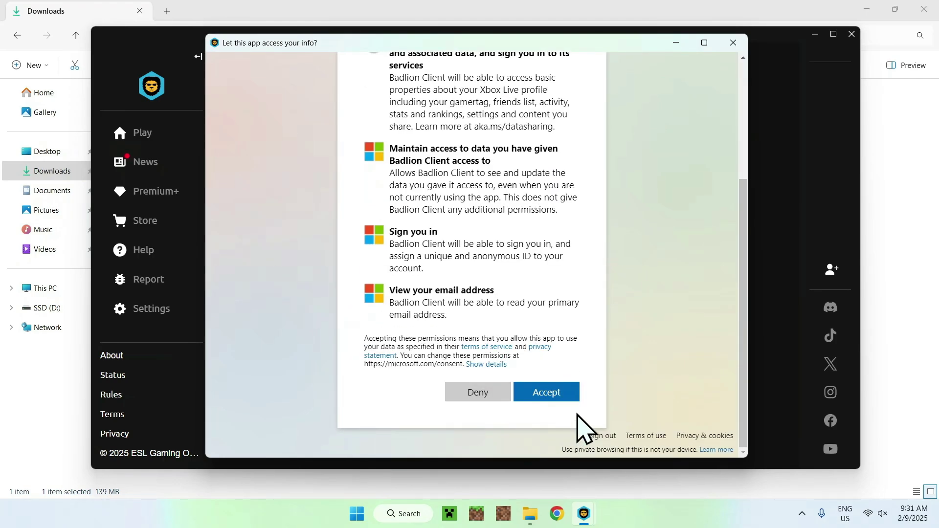
Accept the Microsoft permissions and set the birth month to Jan.
{"action": "left_click", "coordinate": [548, 397]}
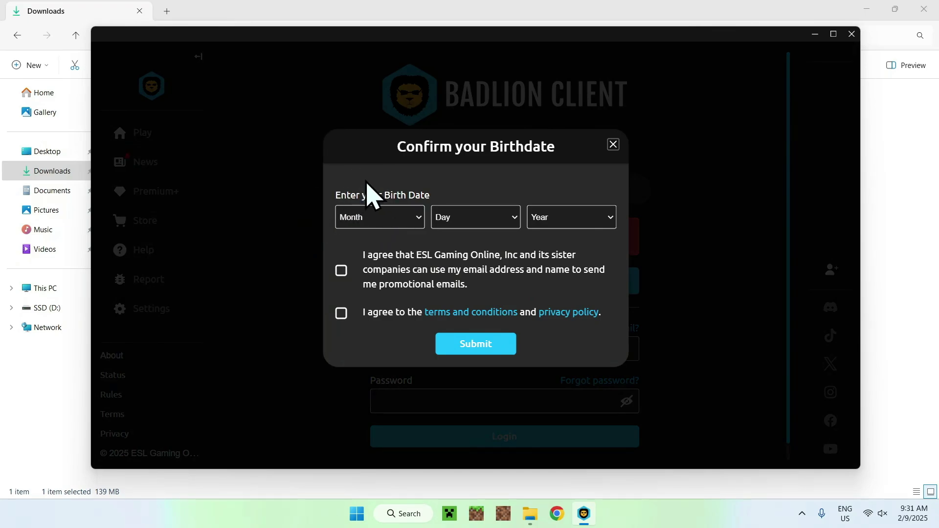
{"action": "left_click", "coordinate": [402, 224]}
{"action": "left_click", "coordinate": [449, 222]}
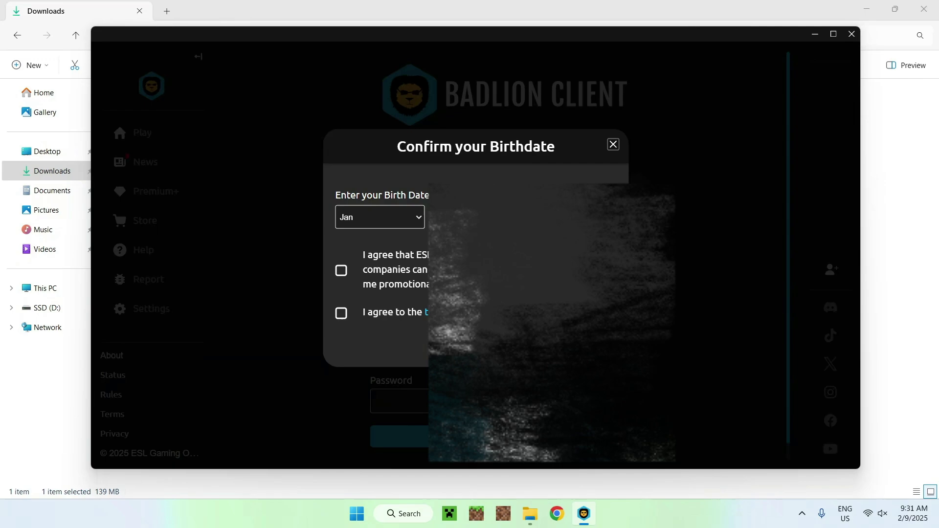
Agree to promotional emails and the terms, submit, and skip the referral code.
{"action": "left_click", "coordinate": [342, 270]}
{"action": "left_click", "coordinate": [341, 312]}
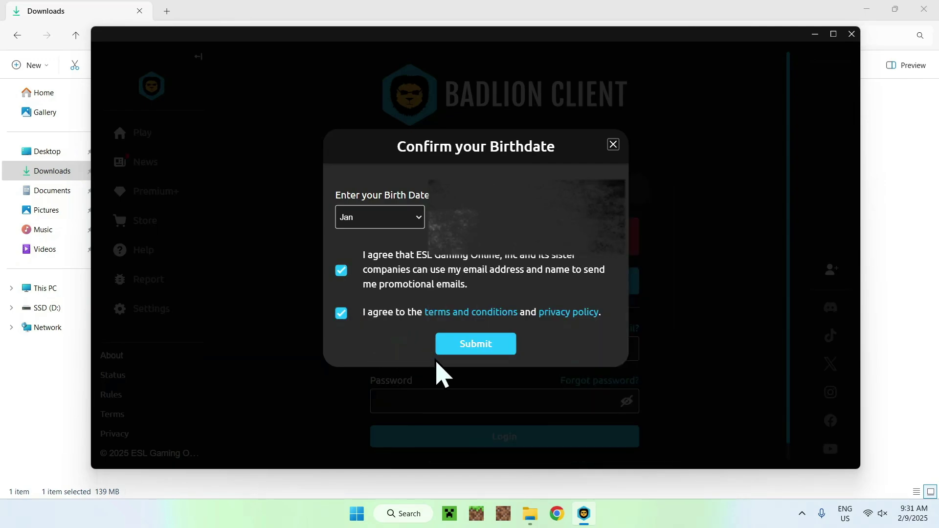
{"action": "left_click", "coordinate": [476, 345]}
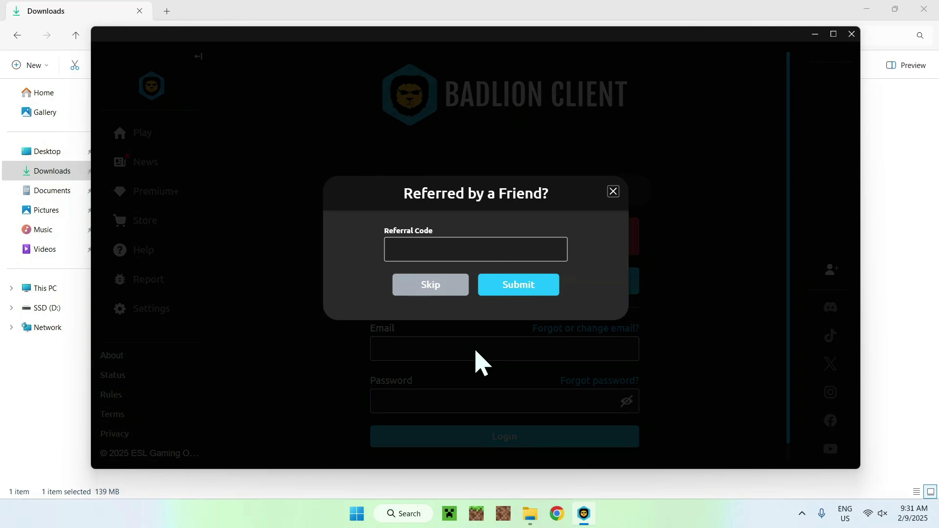
{"action": "left_click", "coordinate": [423, 293]}
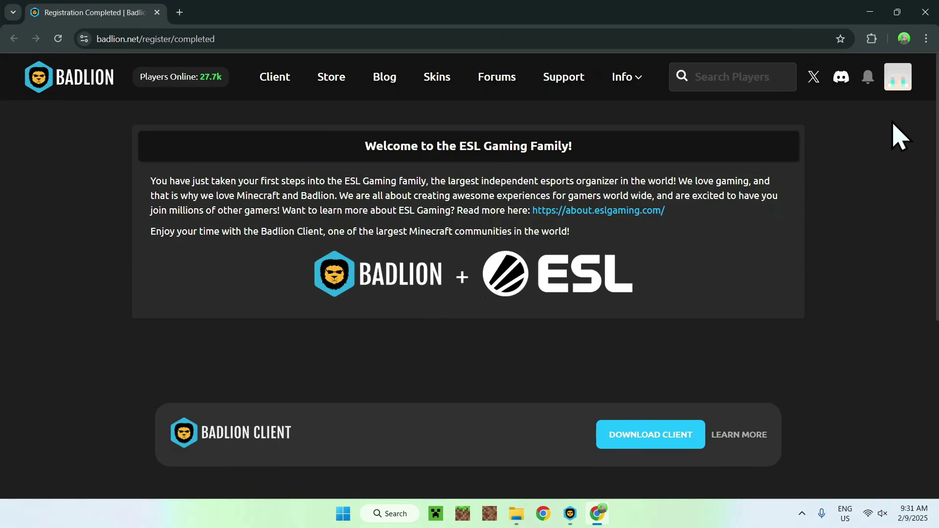
Dismiss the launch error, the profile-sharing consent form and the quick-tour popup.
{"action": "left_click", "coordinate": [570, 513]}
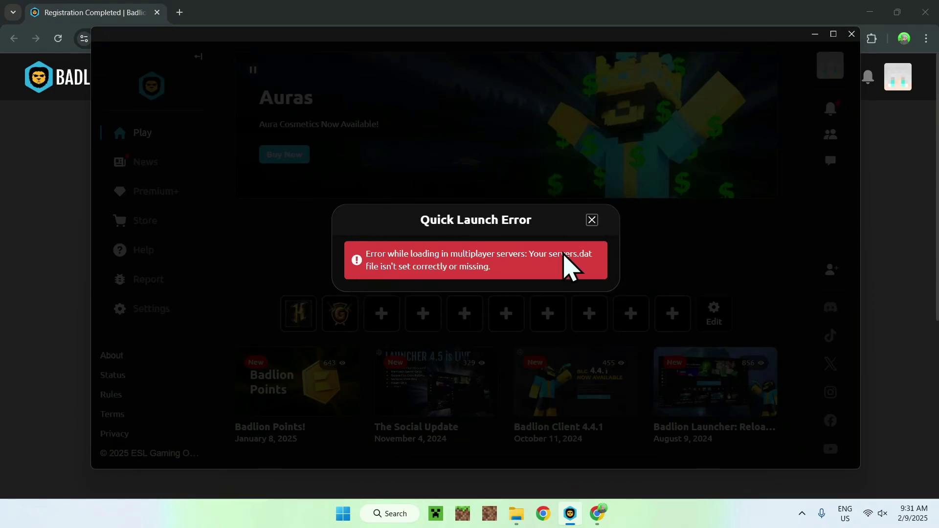
{"action": "left_click", "coordinate": [591, 221]}
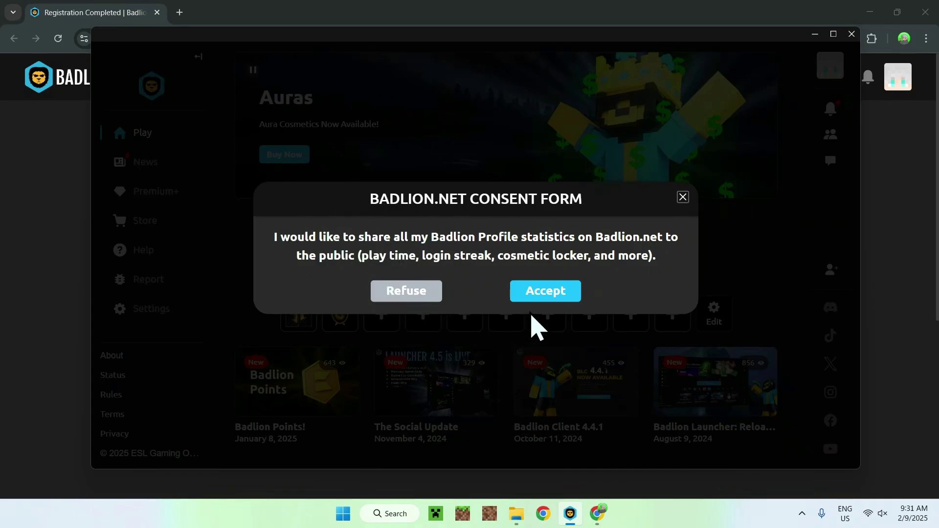
{"action": "left_click", "coordinate": [683, 198]}
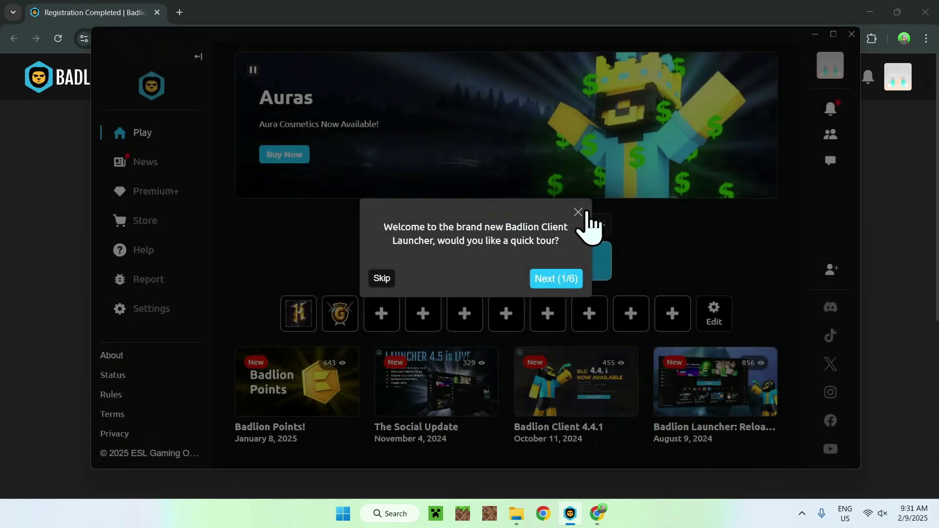
{"action": "left_click", "coordinate": [385, 282]}
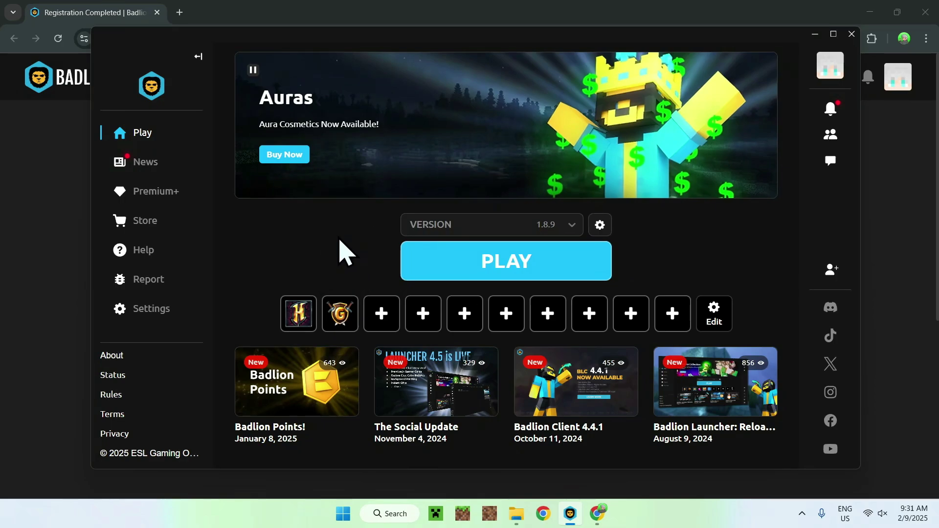
Pick latest (1.21.4) from the VERSION list, then review and close the launch settings.
{"action": "left_click", "coordinate": [828, 72]}
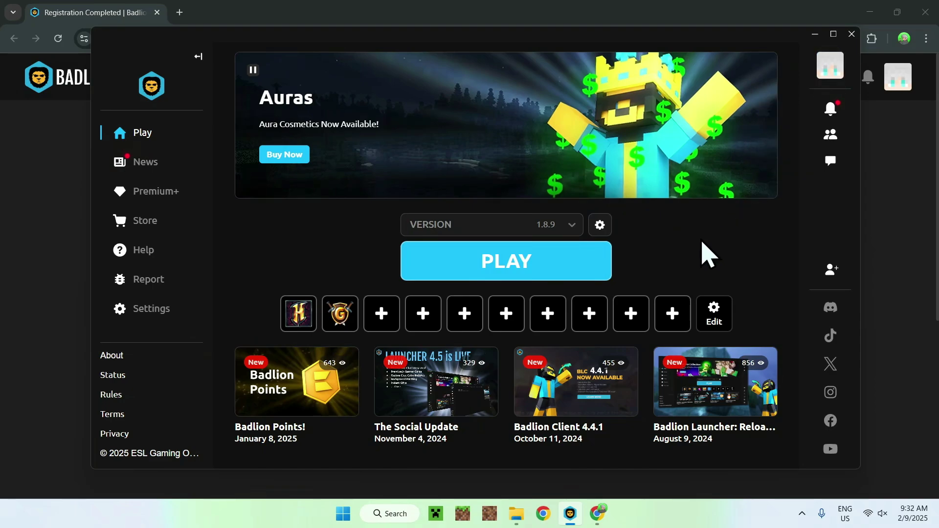
{"action": "left_click", "coordinate": [556, 225]}
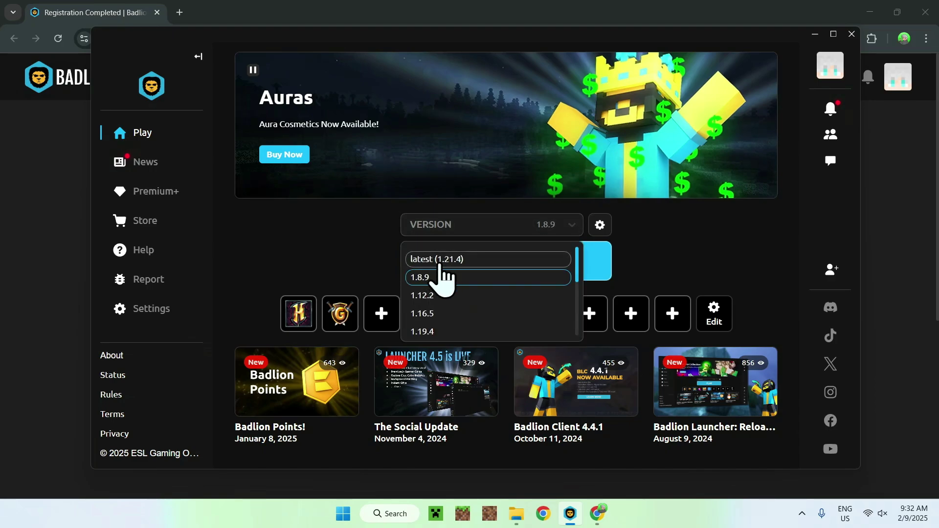
{"action": "left_click", "coordinate": [454, 261]}
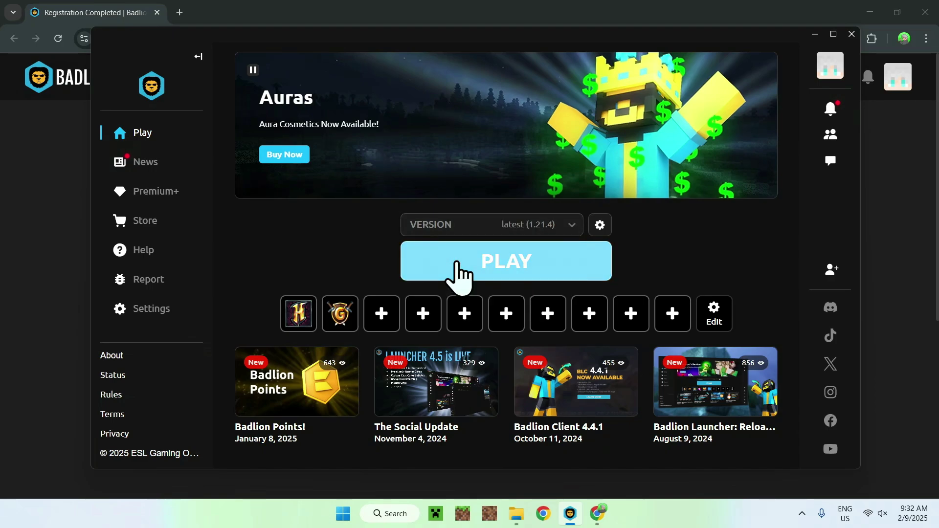
{"action": "left_click", "coordinate": [601, 226]}
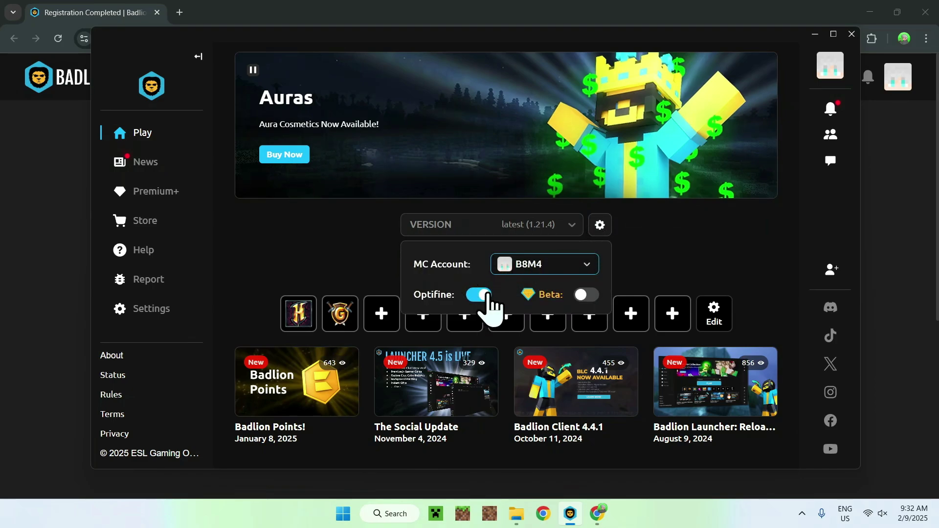
{"action": "left_click", "coordinate": [658, 262]}
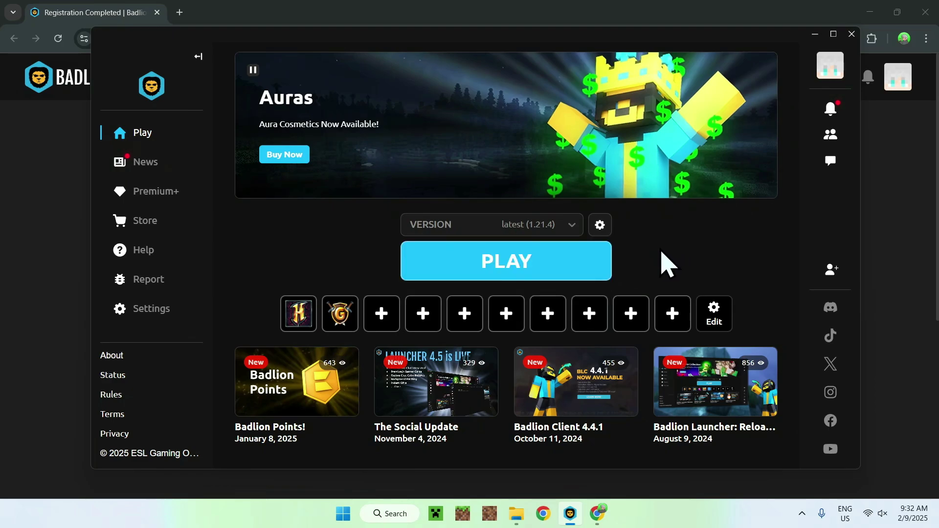
Play Minecraft 1.21.4 and maximize the Badlion Minecraft Client window.
{"action": "left_click", "coordinate": [513, 265]}
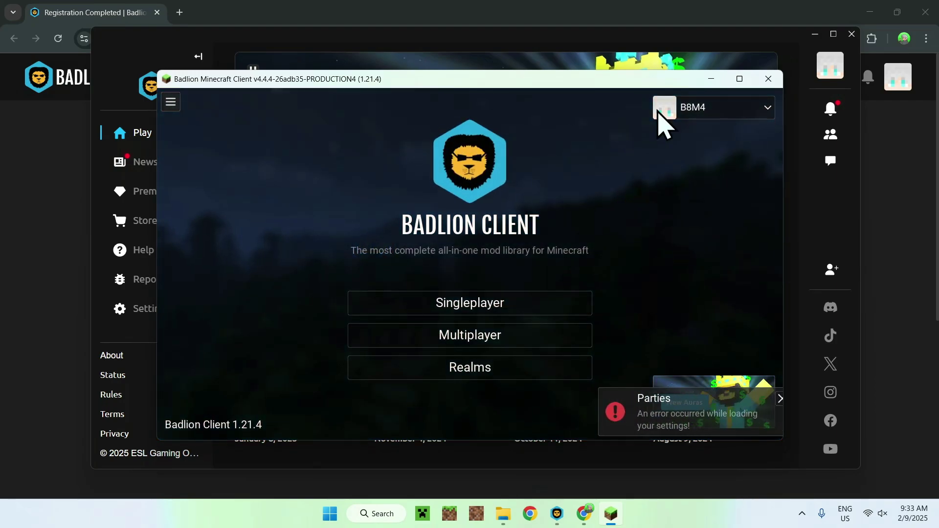
{"action": "left_click", "coordinate": [740, 79]}
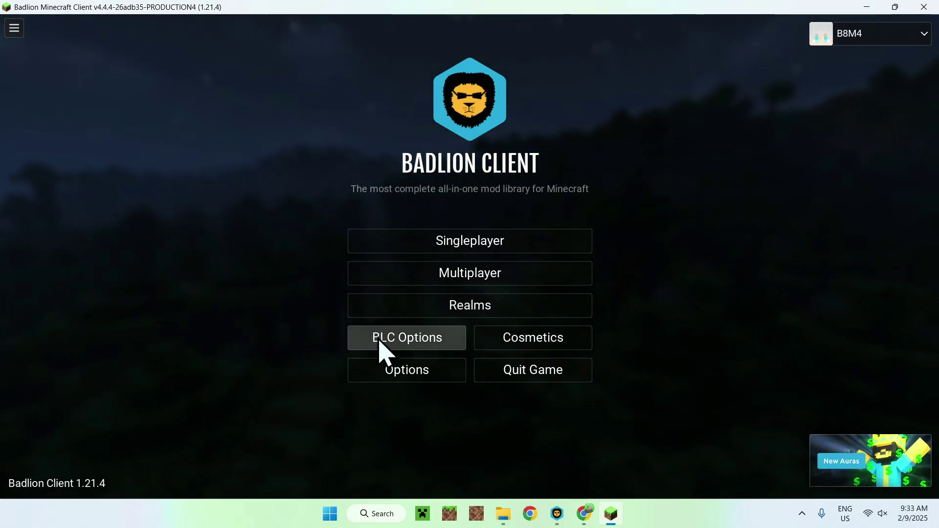
{"action": "left_click", "coordinate": [410, 345]}
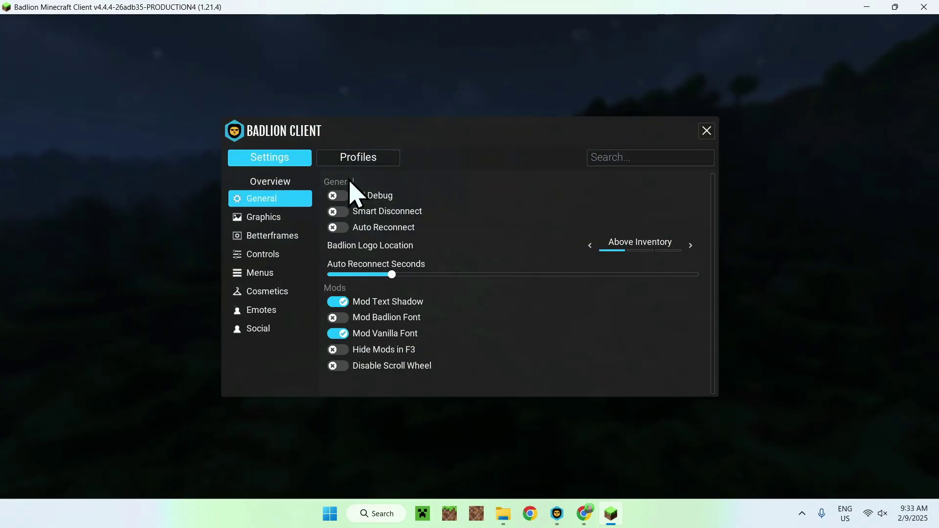
{"action": "left_click", "coordinate": [263, 218]}
{"action": "left_click", "coordinate": [265, 236]}
{"action": "left_click", "coordinate": [265, 254]}
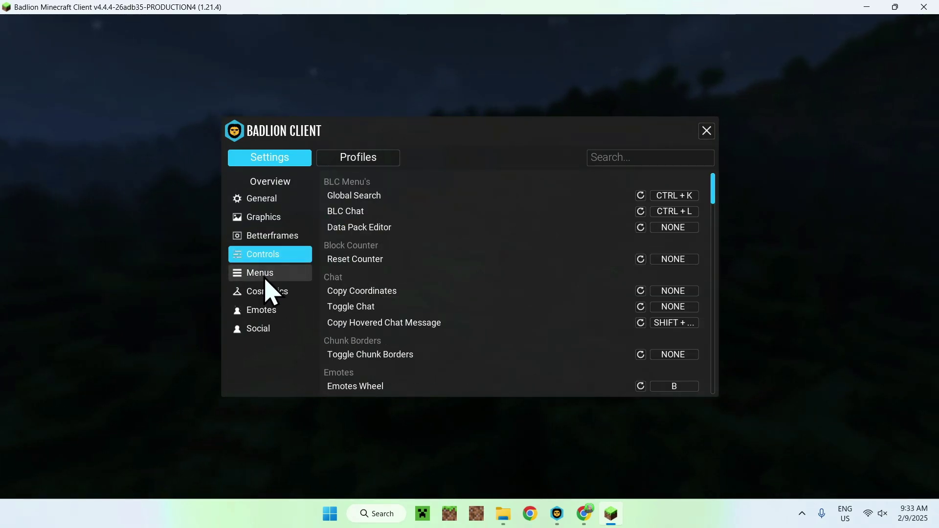
{"action": "left_click", "coordinate": [267, 292]}
{"action": "left_click", "coordinate": [263, 309]}
{"action": "left_click", "coordinate": [263, 330]}
{"action": "left_click", "coordinate": [277, 200]}
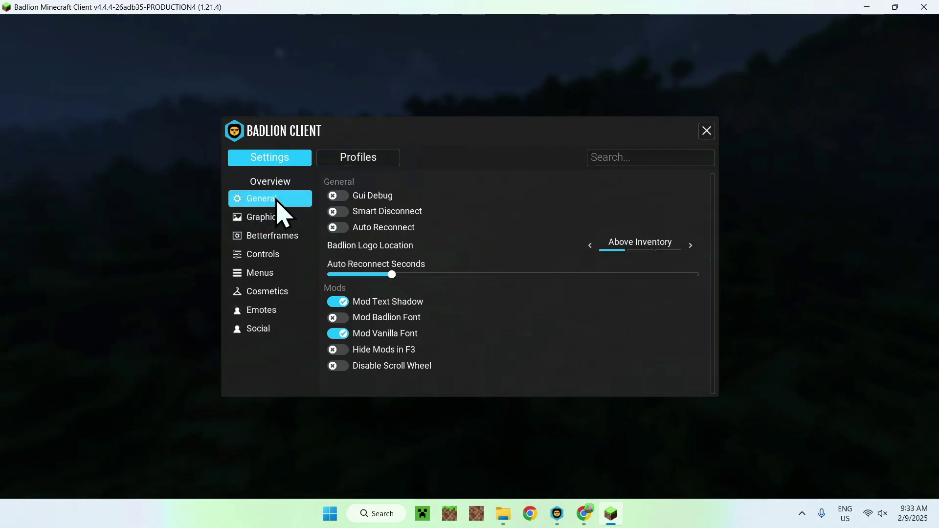
{"action": "left_click", "coordinate": [707, 132]}
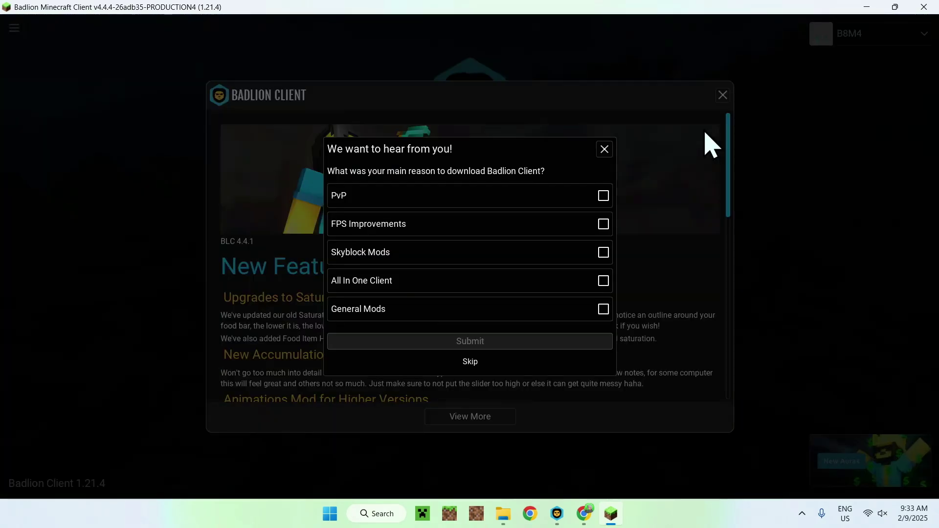
{"action": "left_click", "coordinate": [605, 149]}
{"action": "left_click", "coordinate": [724, 96]}
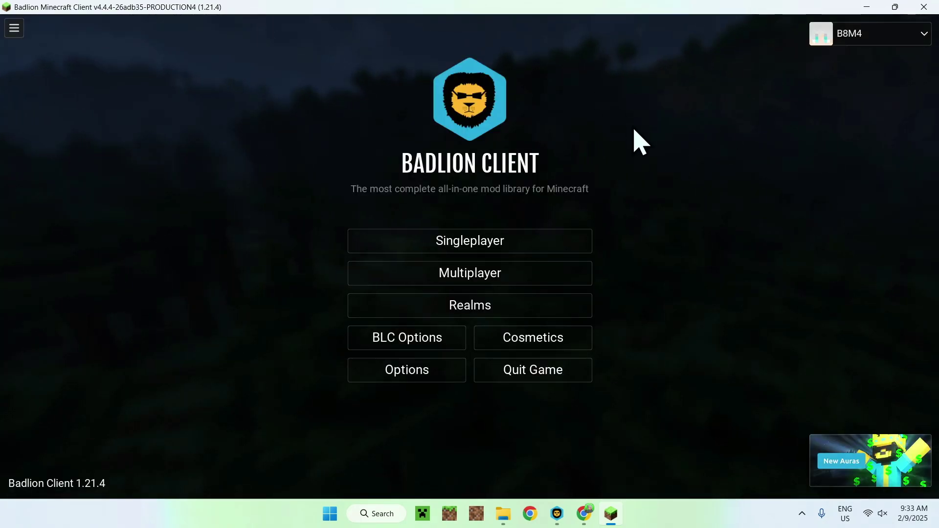
{"action": "left_click", "coordinate": [545, 274]}
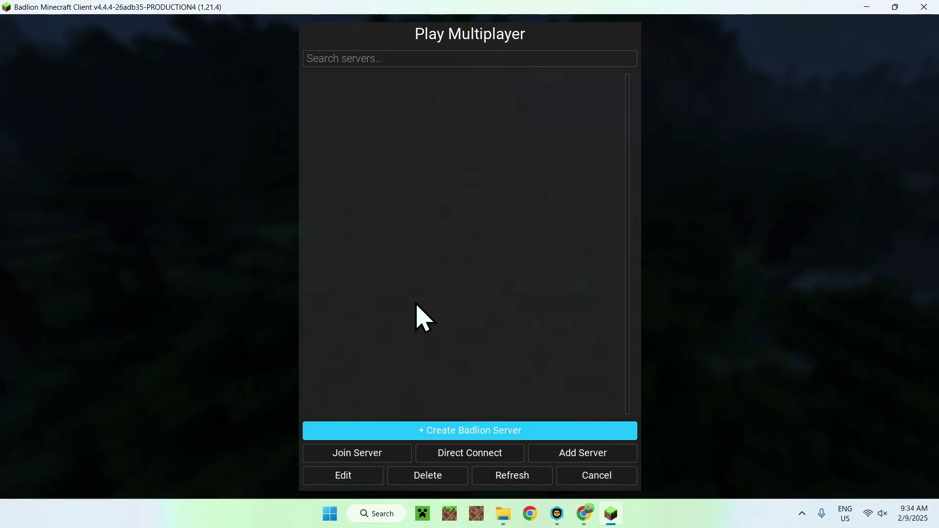
{"action": "left_click", "coordinate": [567, 456]}
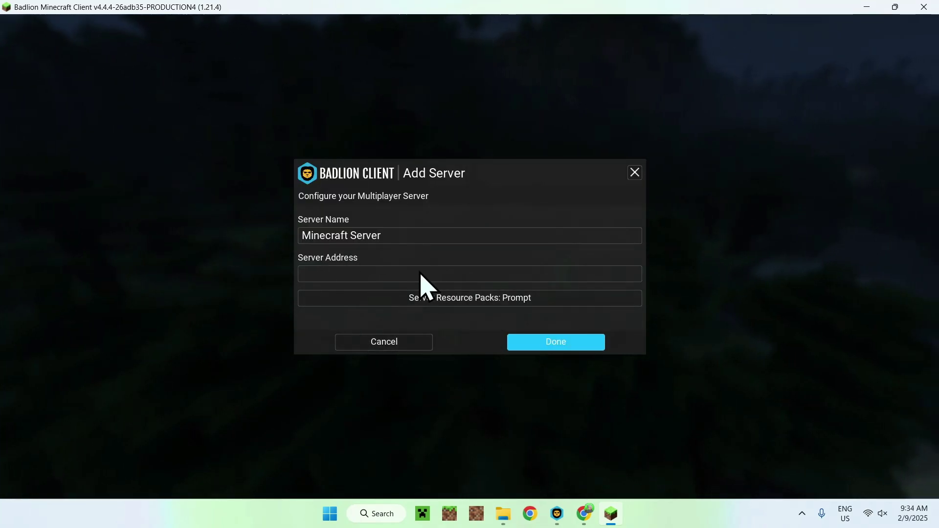
{"action": "left_click", "coordinate": [635, 173]}
{"action": "left_click", "coordinate": [597, 476]}
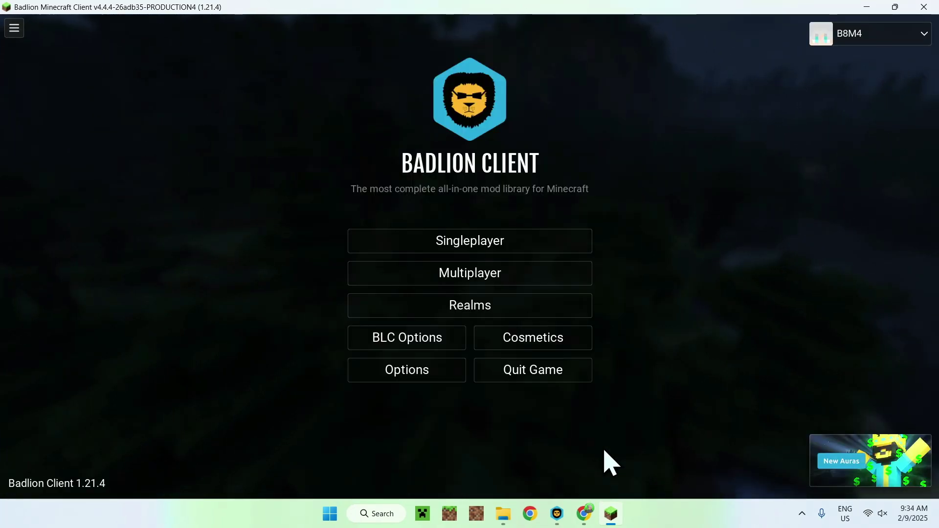
Open the Tutorials singleplayer world and preview the Skyblock, PvP and Bedwars profiles.
{"action": "left_click", "coordinate": [466, 241]}
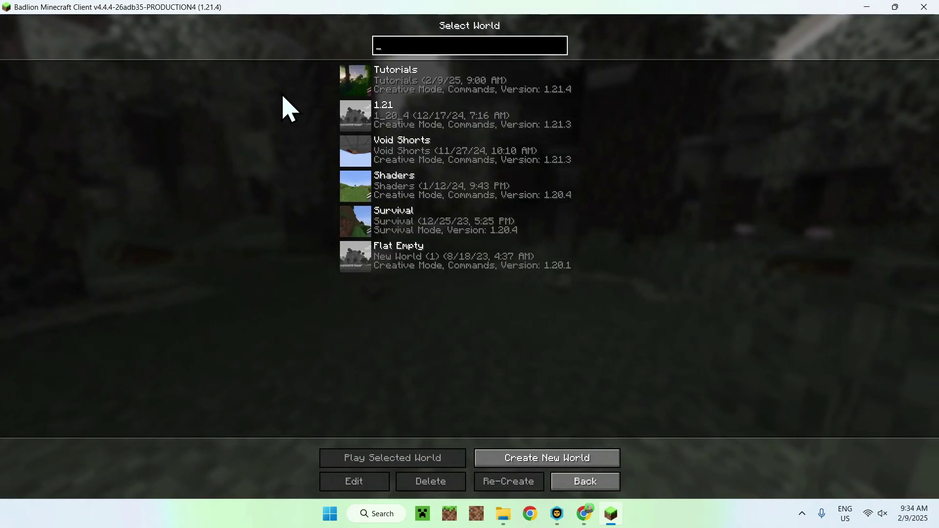
{"action": "double_click", "coordinate": [357, 90]}
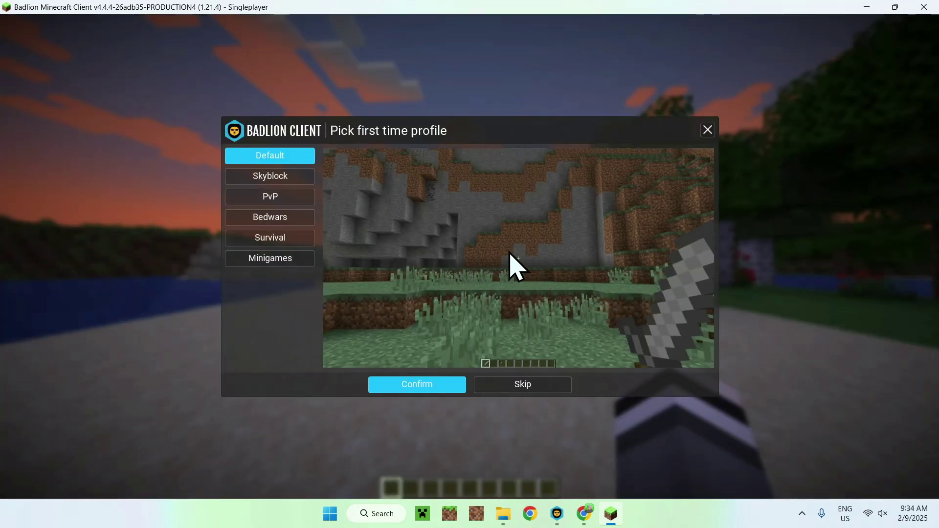
{"action": "left_click", "coordinate": [292, 178]}
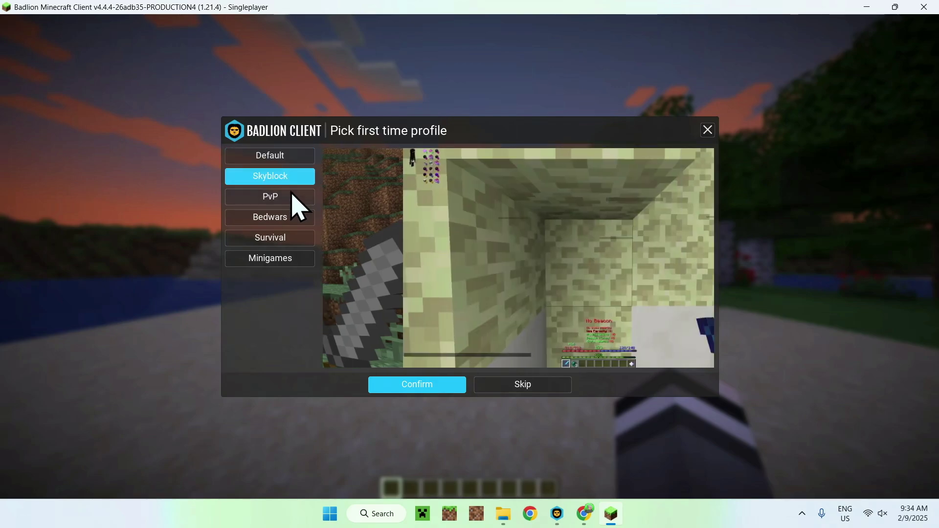
{"action": "left_click", "coordinate": [292, 198]}
{"action": "left_click", "coordinate": [291, 218]}
Compare the Survival, Minigames and Bedwars profiles, then confirm Survival as the first-time profile.
{"action": "left_click", "coordinate": [290, 237]}
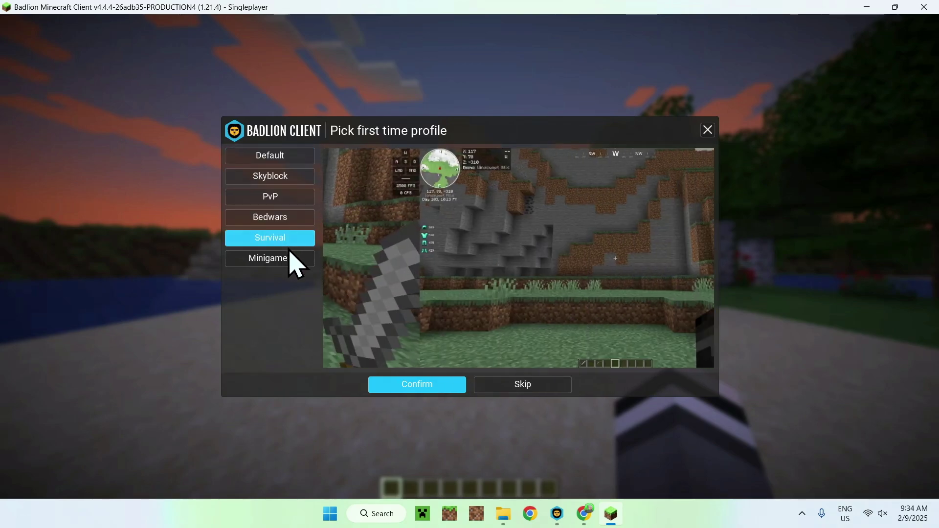
{"action": "left_click", "coordinate": [290, 258]}
{"action": "left_click", "coordinate": [289, 217]}
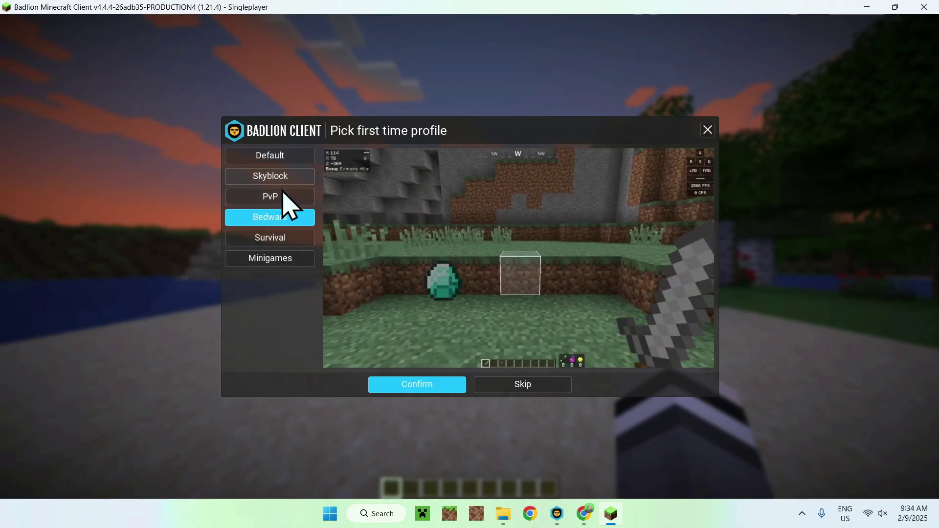
{"action": "left_click", "coordinate": [298, 240]}
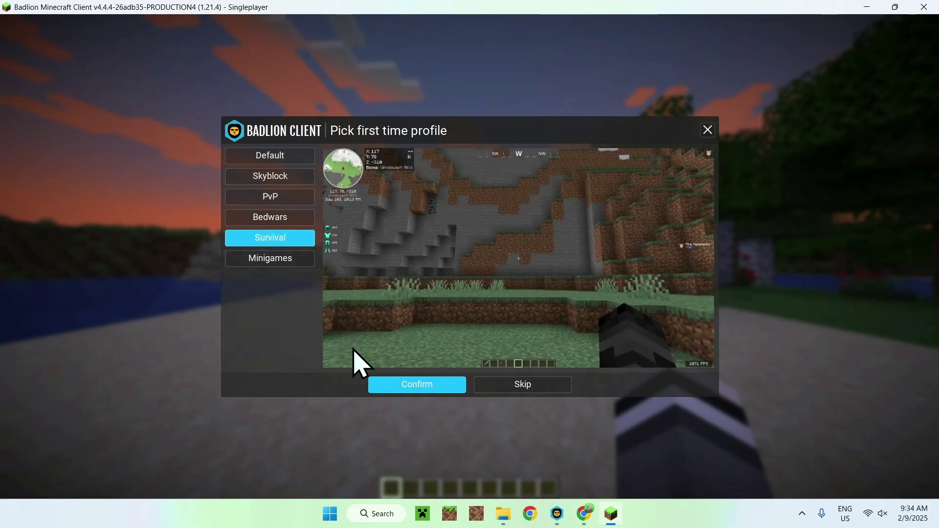
{"action": "left_click", "coordinate": [422, 385]}
Walk along the beach shoreline and climb the hill onto the plains.
{"action": "key", "text": "w"}
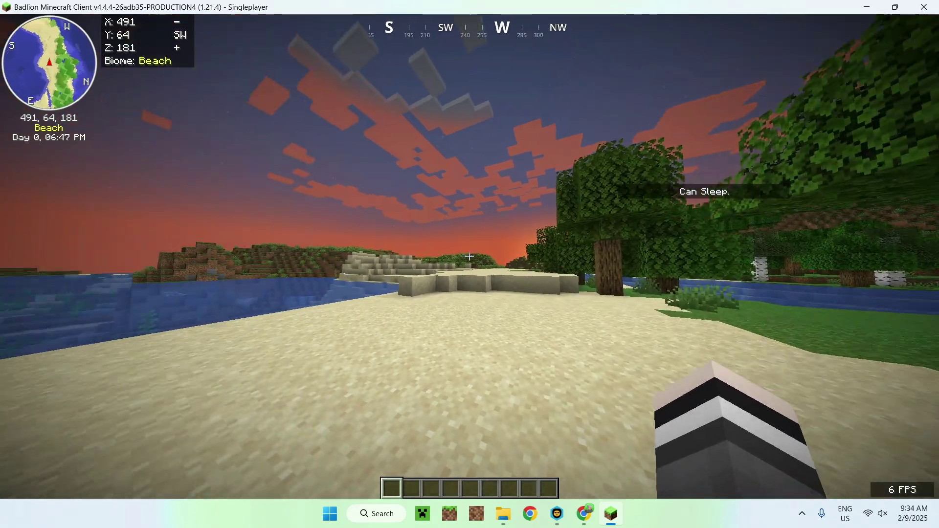
{"action": "key", "text": "w"}
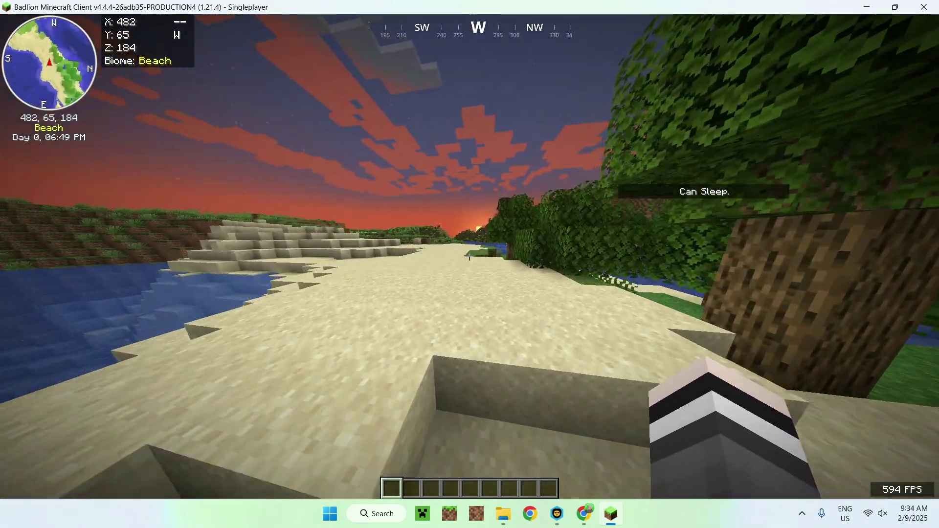
{"action": "key", "text": "w"}
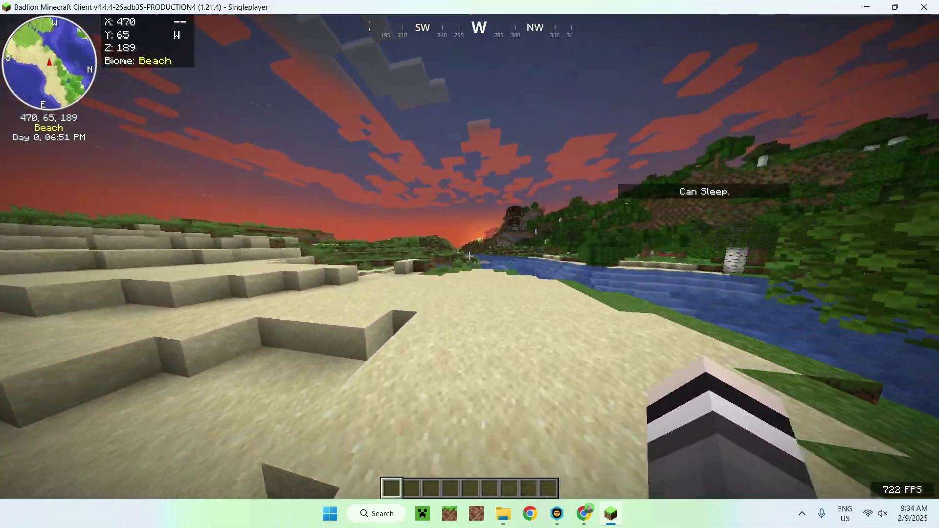
{"action": "key", "text": "w"}
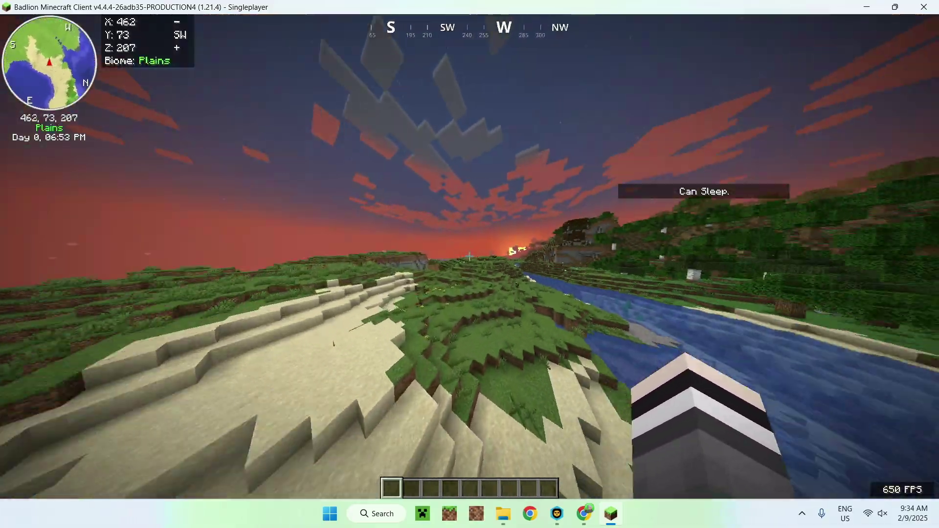
{"action": "key", "text": "w"}
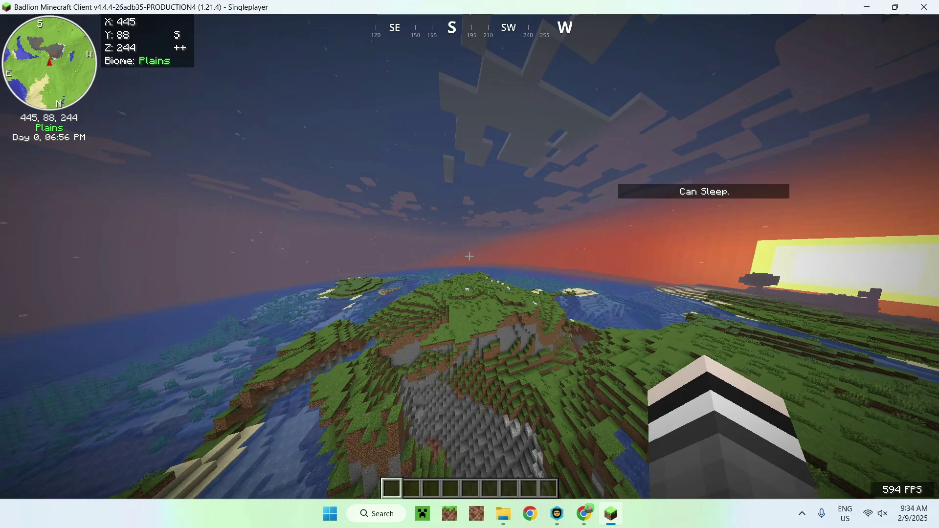
Walk down the hill facing south and switch to a third-person view facing the player.
{"action": "key", "text": "w"}
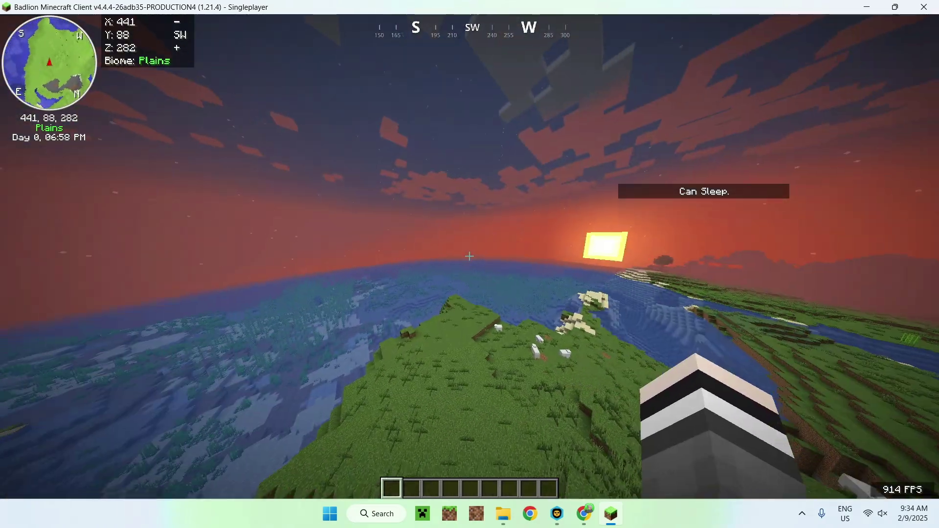
{"action": "key", "text": "w"}
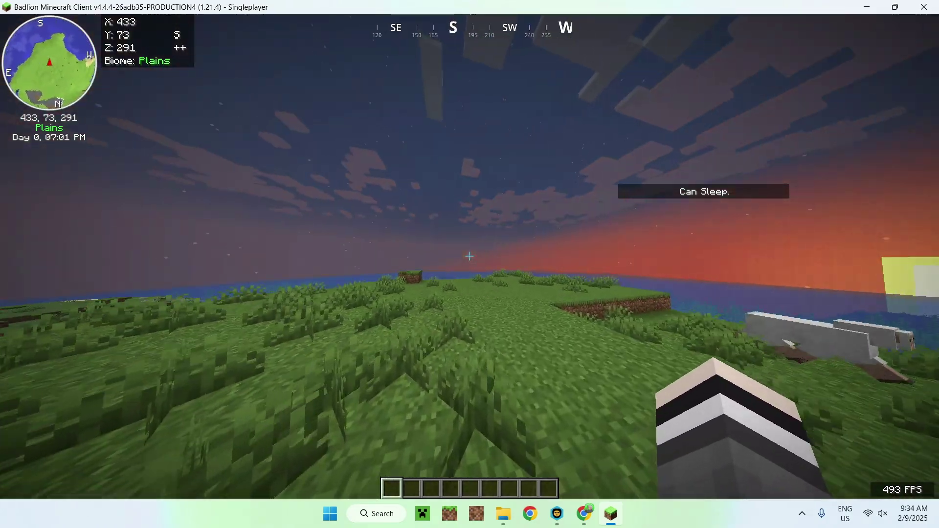
{"action": "key", "text": "F5"}
{"action": "key", "text": "F5"}
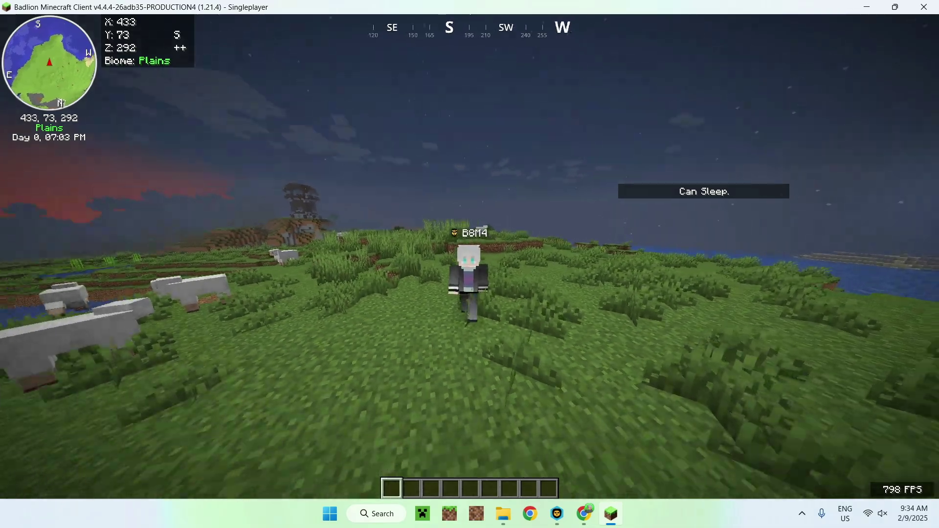
{"action": "key", "text": "w"}
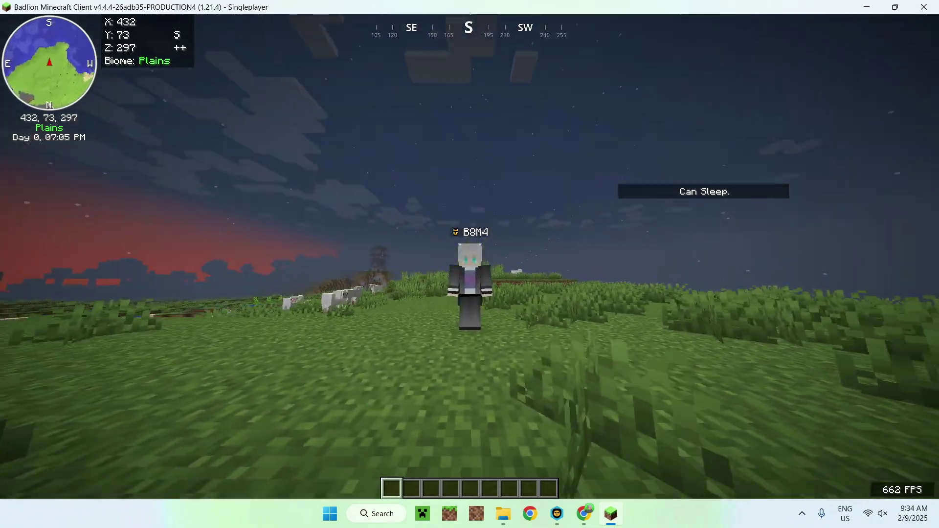